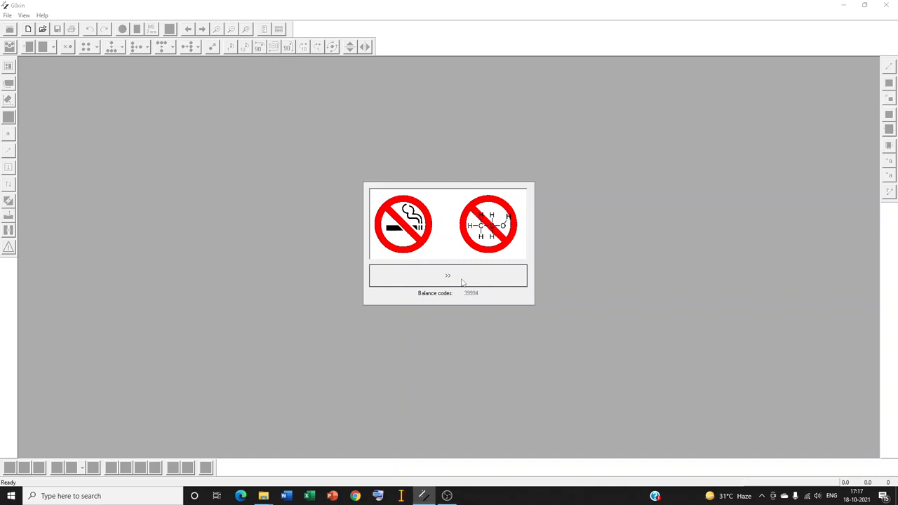
- Open the job file plan_2021_10_18_16_01_18 from the 2021 Open-job folder and maximize its layout window
click(461, 282)
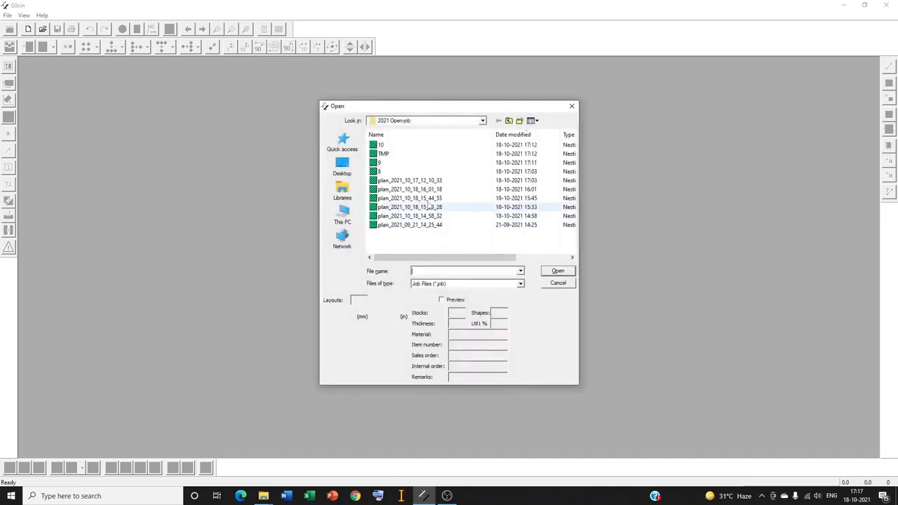
click(425, 190)
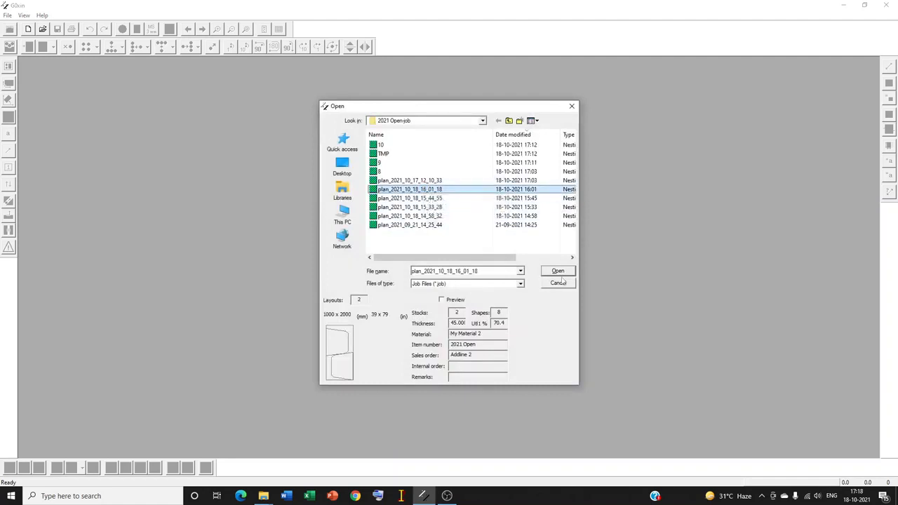
double_click(457, 313)
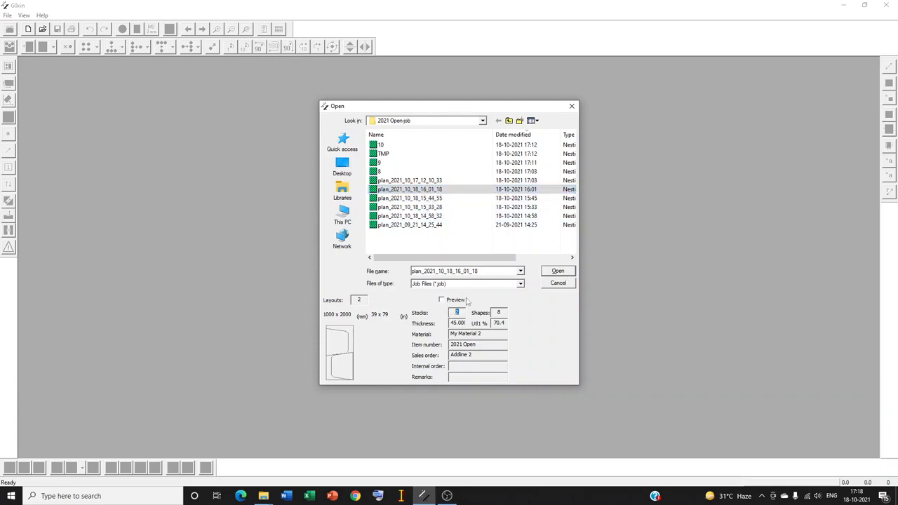
click(551, 273)
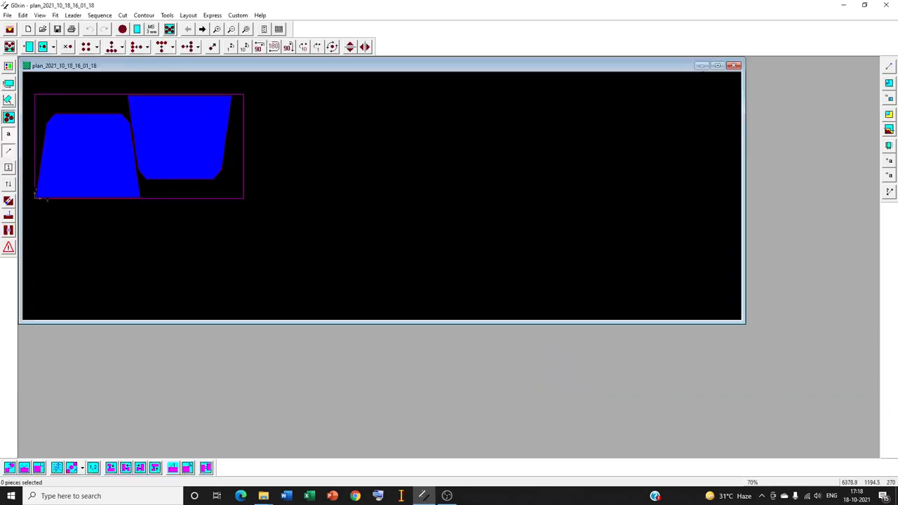
click(717, 65)
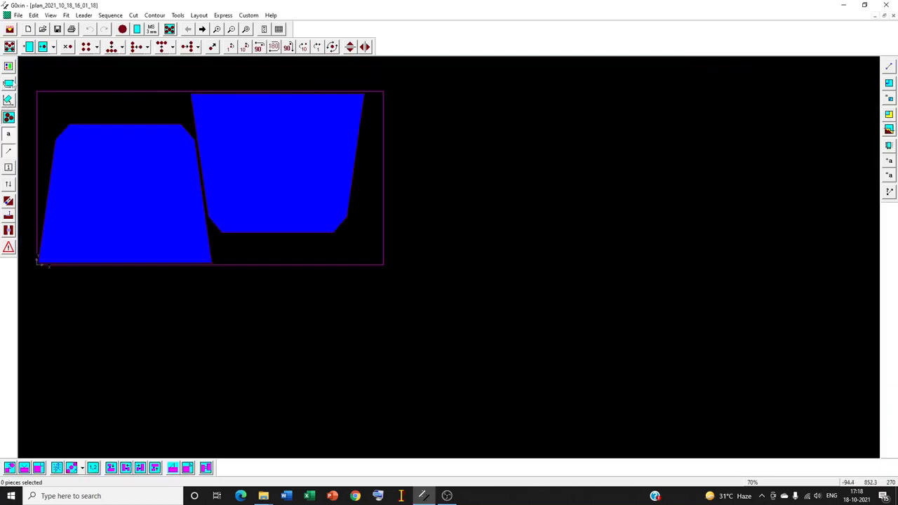
- Cycle through the display colour schemes and select colour scheme no. 6
click(8, 67)
click(485, 267)
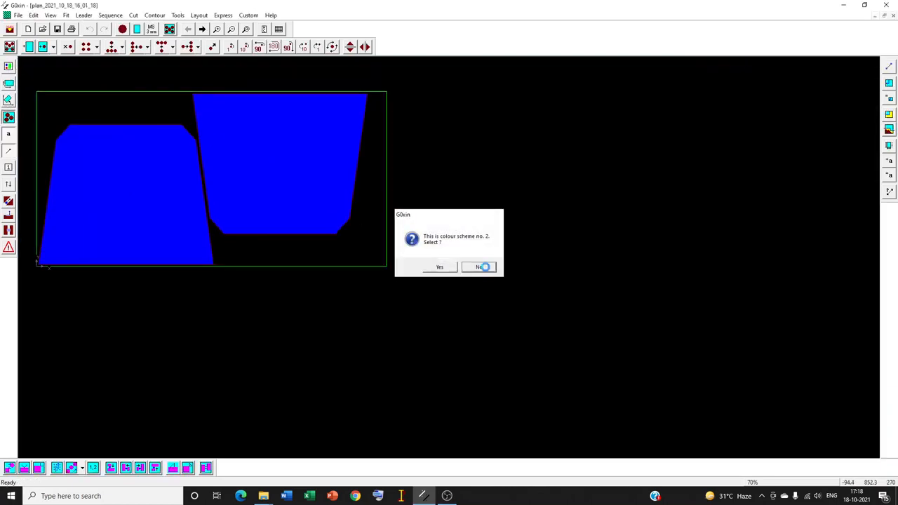
click(483, 267)
click(484, 269)
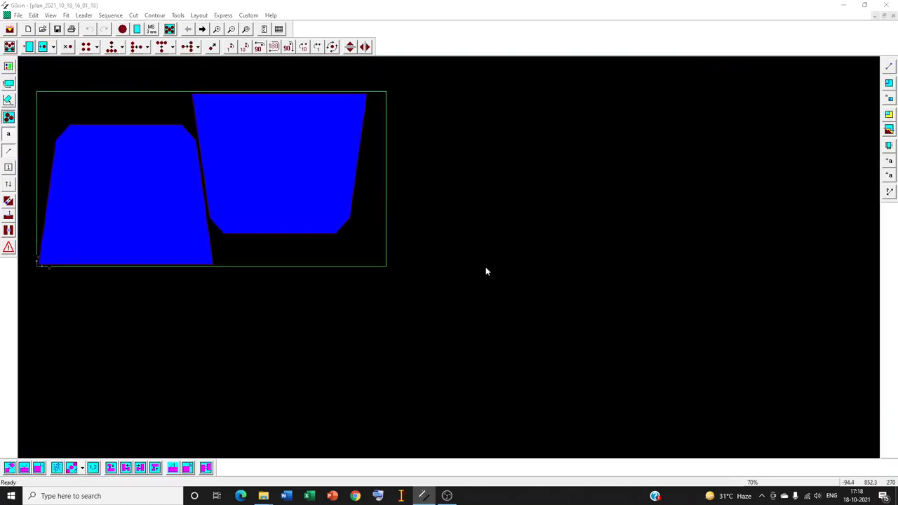
click(479, 267)
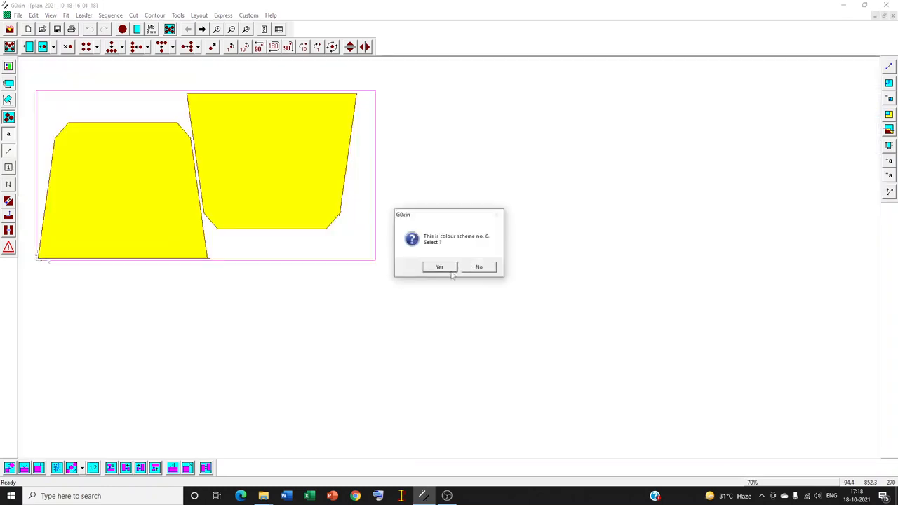
click(449, 269)
- Review the first layout's summary properties, covering its layout, stock and cut data, and close them without changes
click(245, 29)
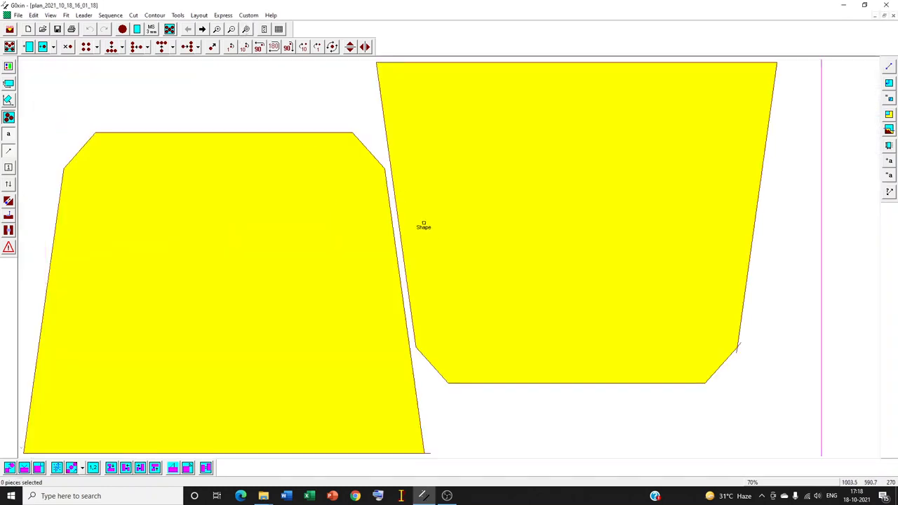
scroll(432, 238, down, 3)
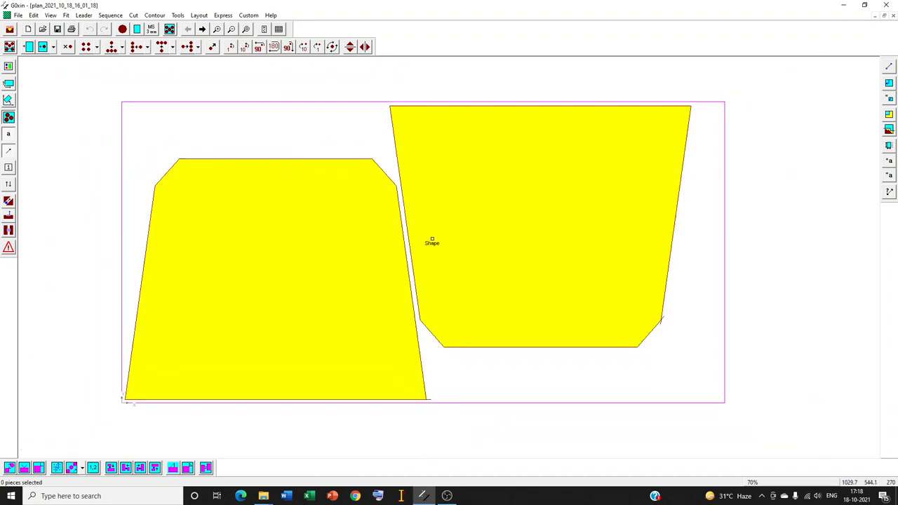
scroll(432, 242, down, 1)
right_click(432, 242)
click(458, 278)
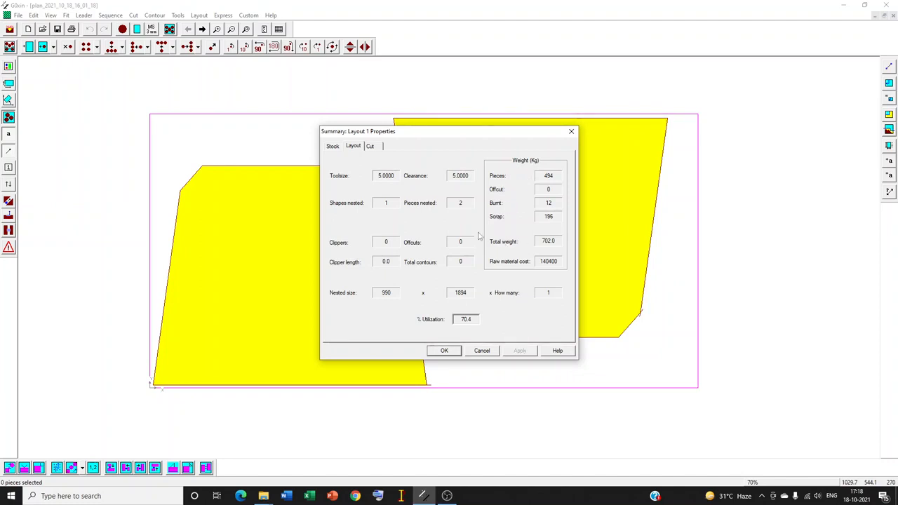
click(334, 148)
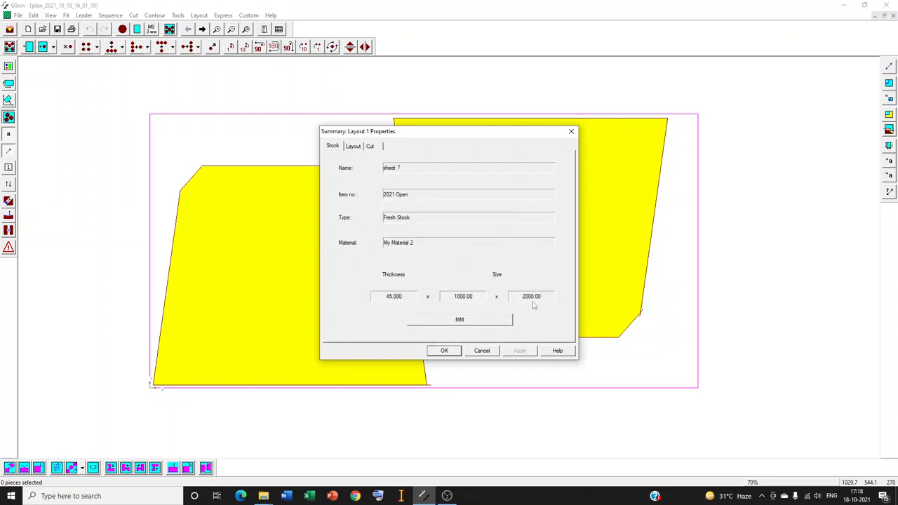
click(371, 146)
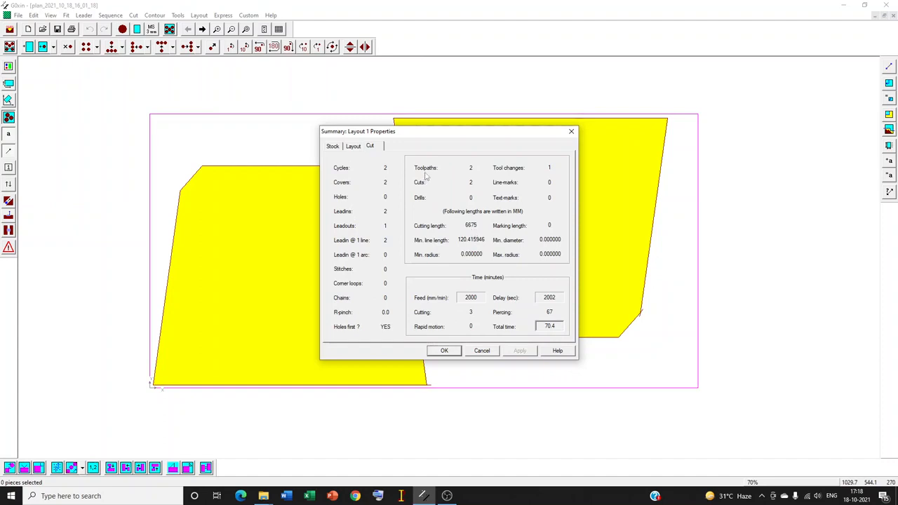
click(482, 351)
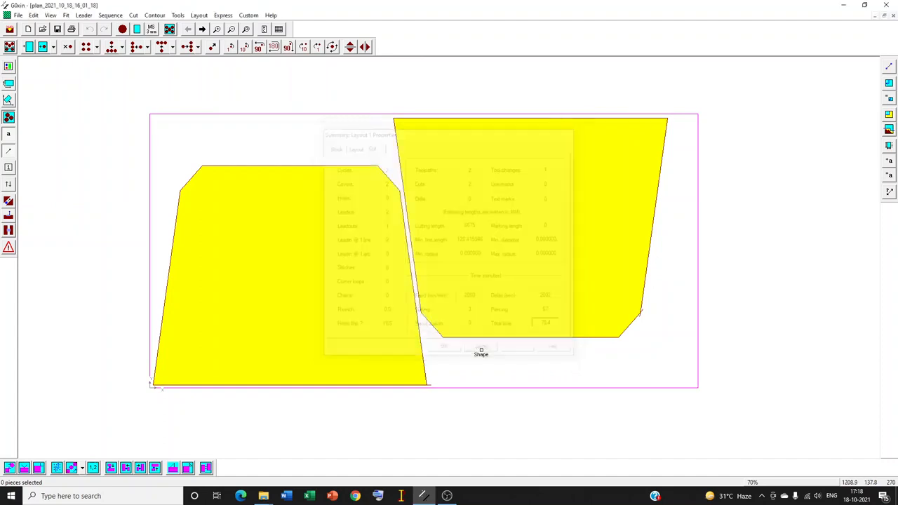
- Preview the printed report of the job through to its last page, and close the preview
click(19, 15)
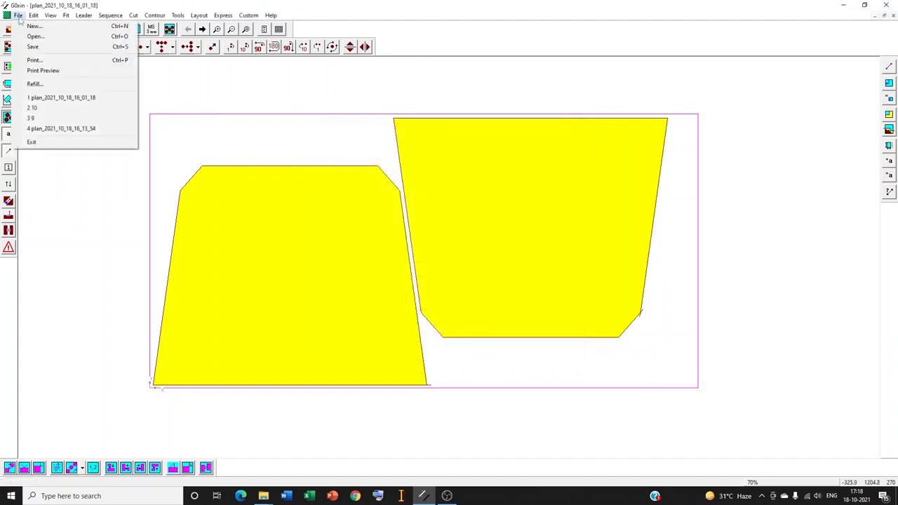
click(43, 71)
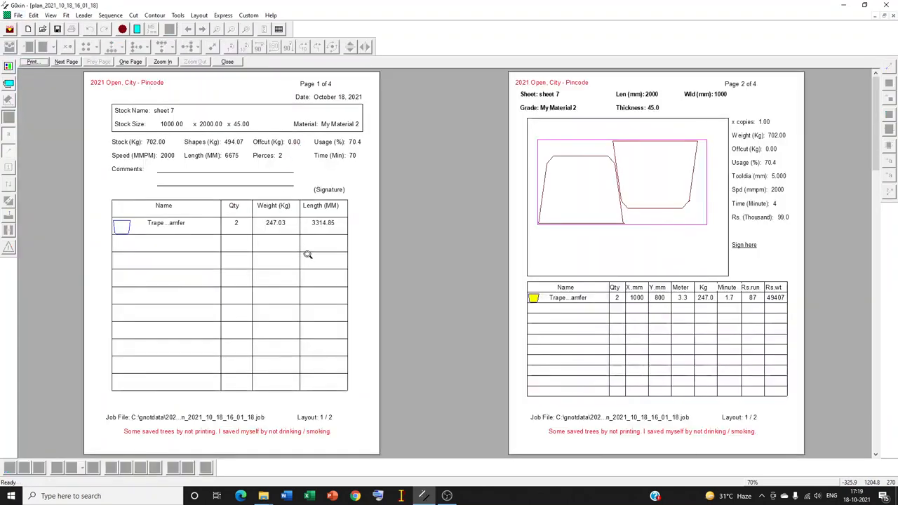
click(66, 62)
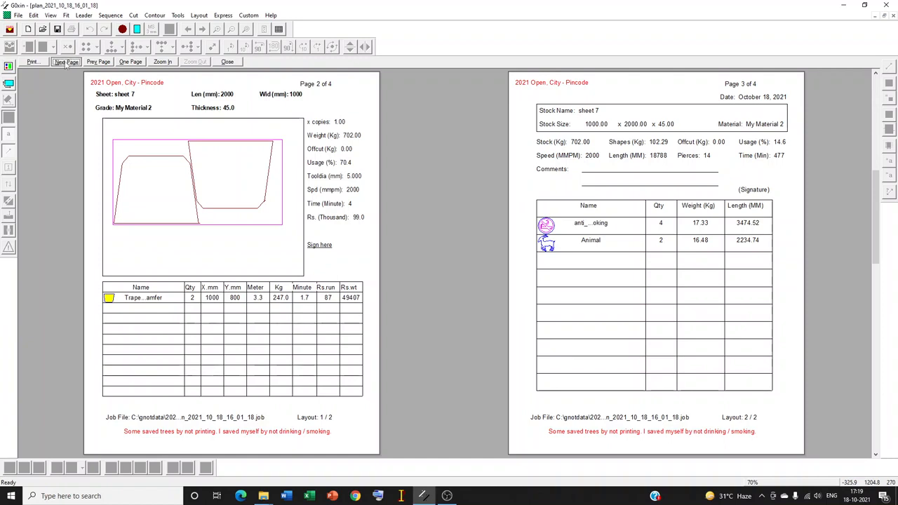
click(67, 62)
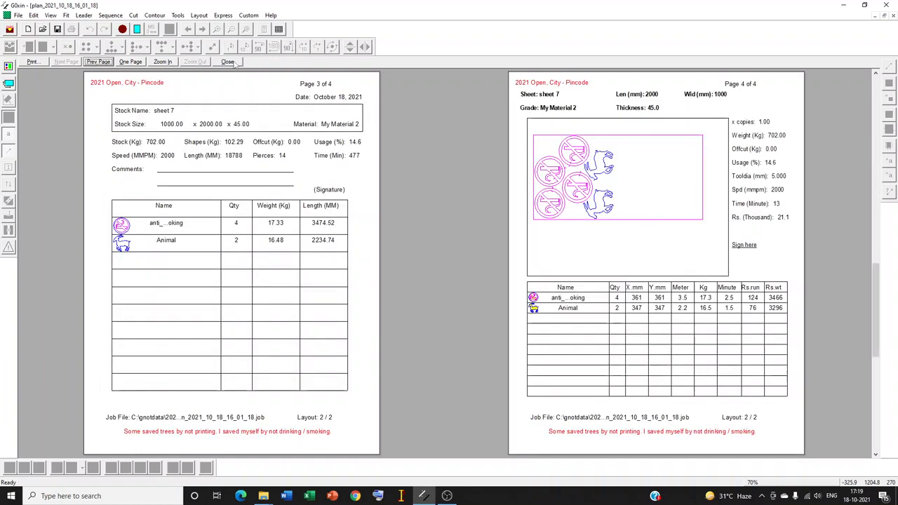
click(235, 62)
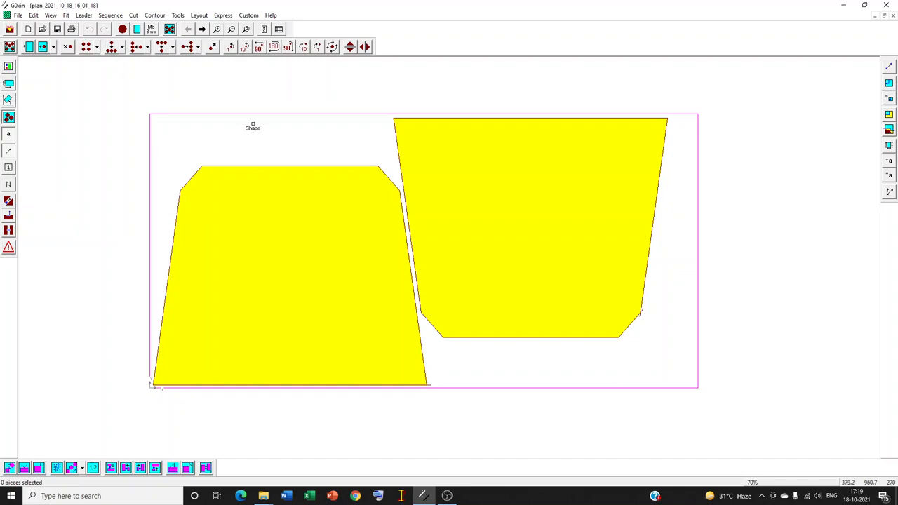
- Check the second layout, return to the first one with the two trapezoids, and shortlist it into a new job file
click(202, 29)
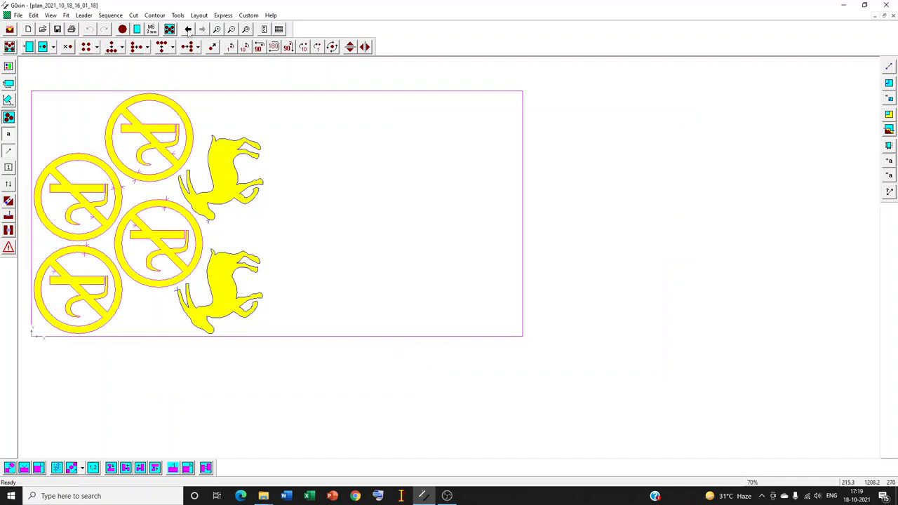
click(188, 30)
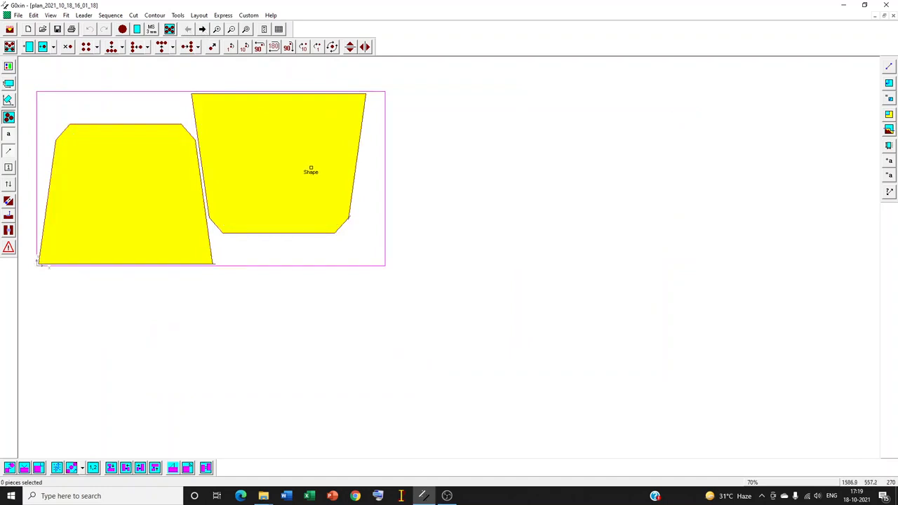
click(202, 17)
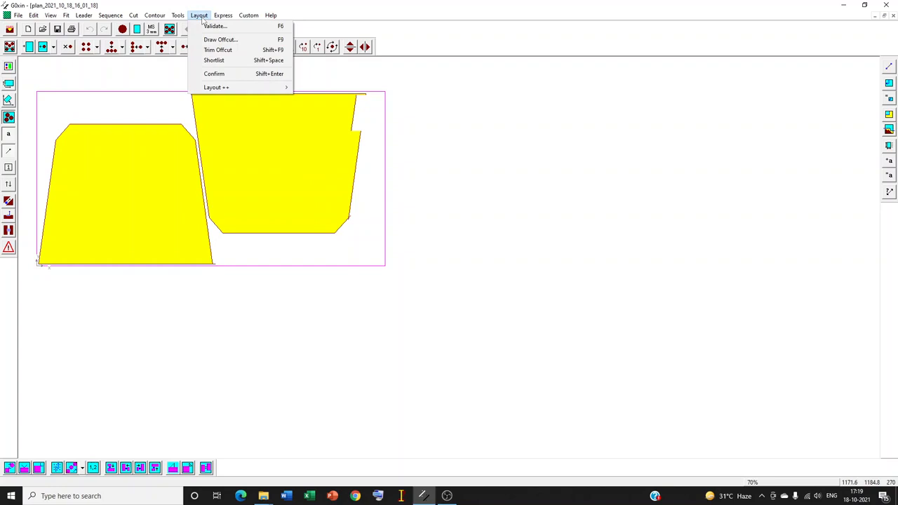
click(229, 64)
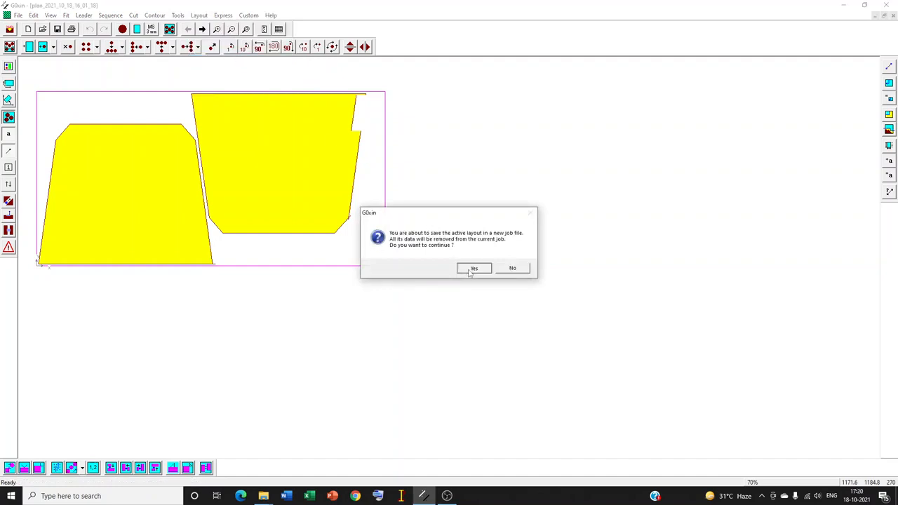
click(471, 271)
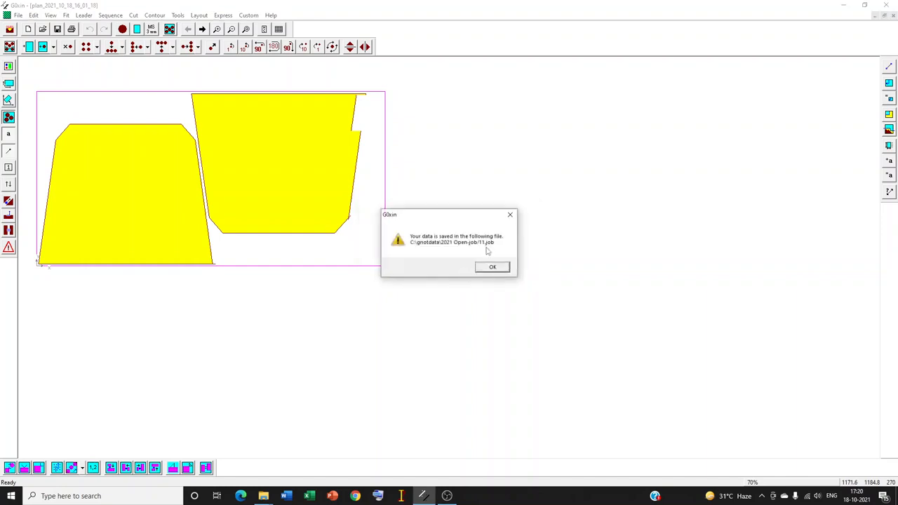
click(489, 271)
click(492, 269)
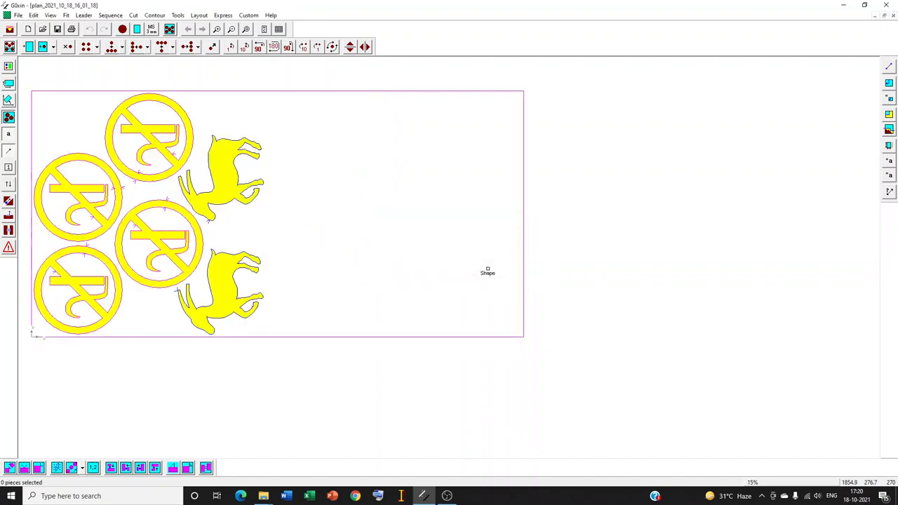
- Shortlist the remaining layout with the no-smoking signs and animals into its own job file
click(199, 16)
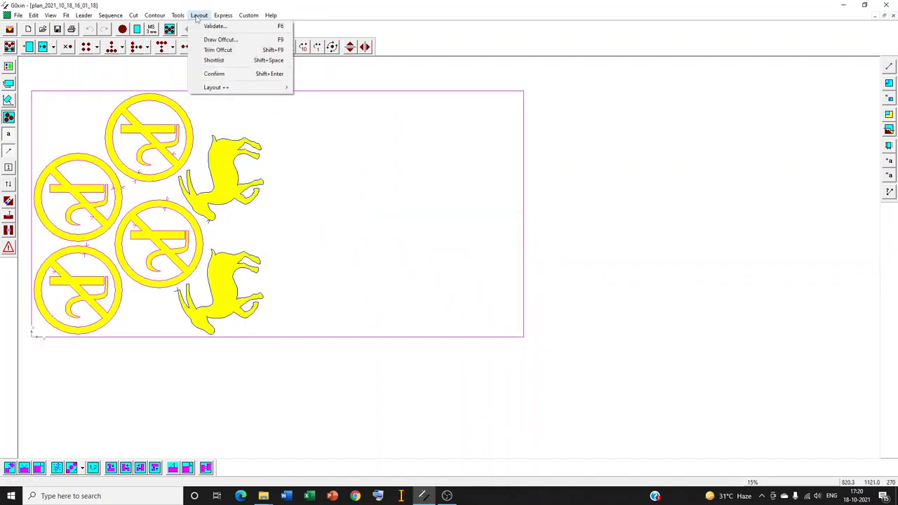
click(211, 61)
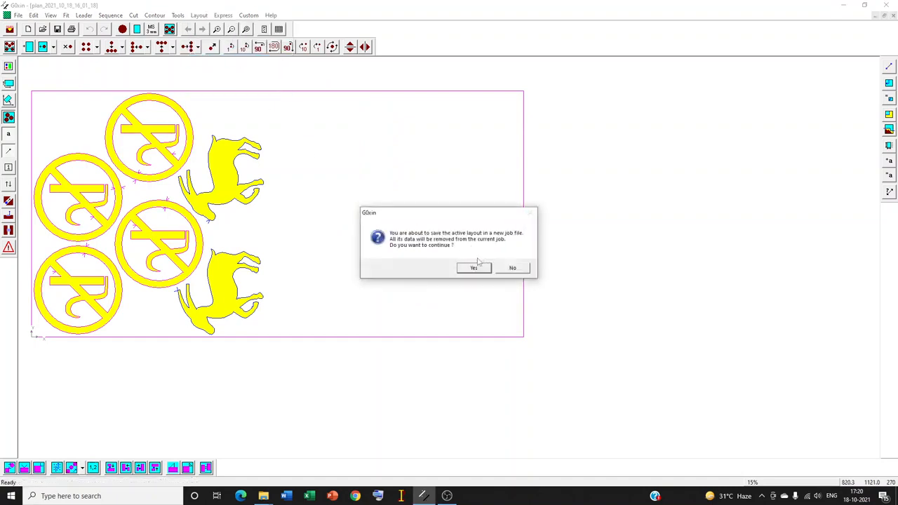
click(473, 269)
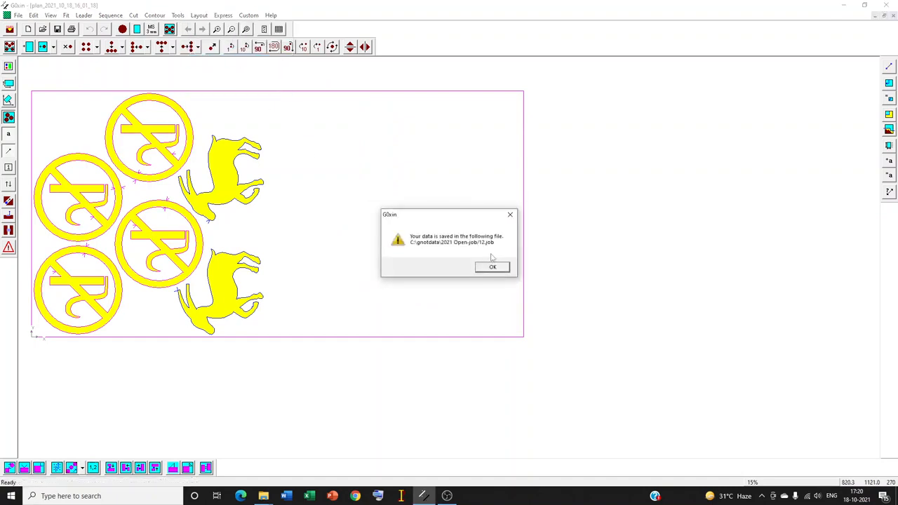
click(486, 268)
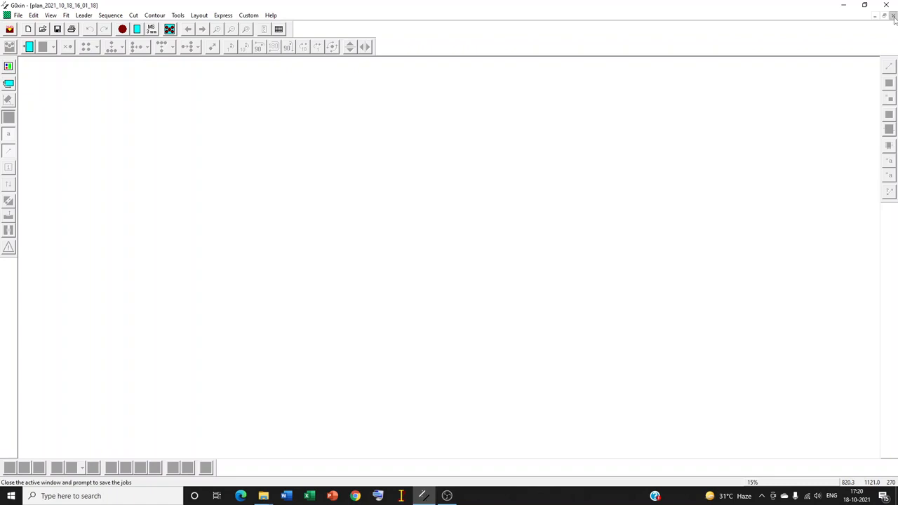
- Close the emptied plan job and open job file 12 from the 2021 Open-job folder
click(893, 16)
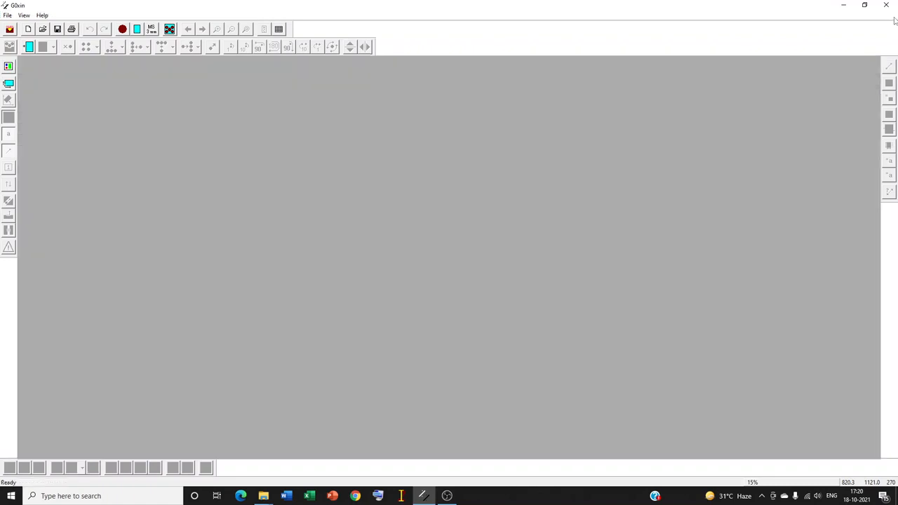
click(43, 29)
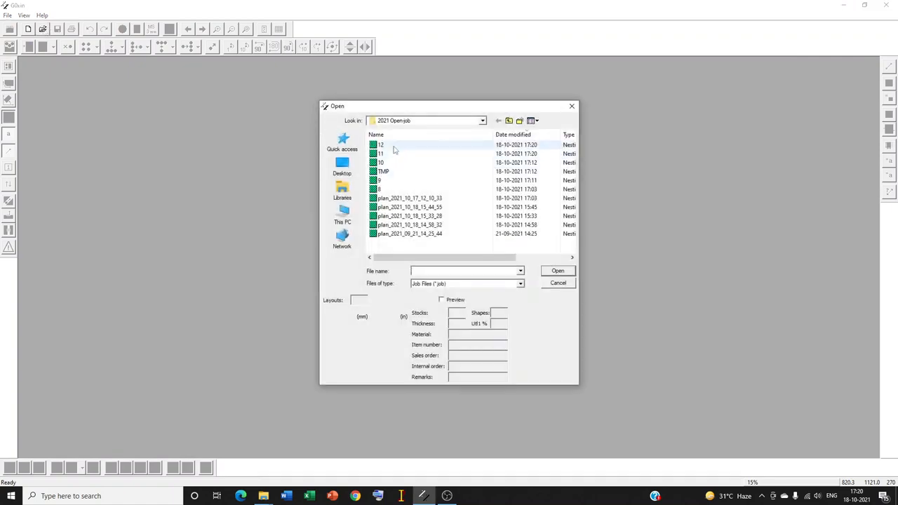
click(395, 145)
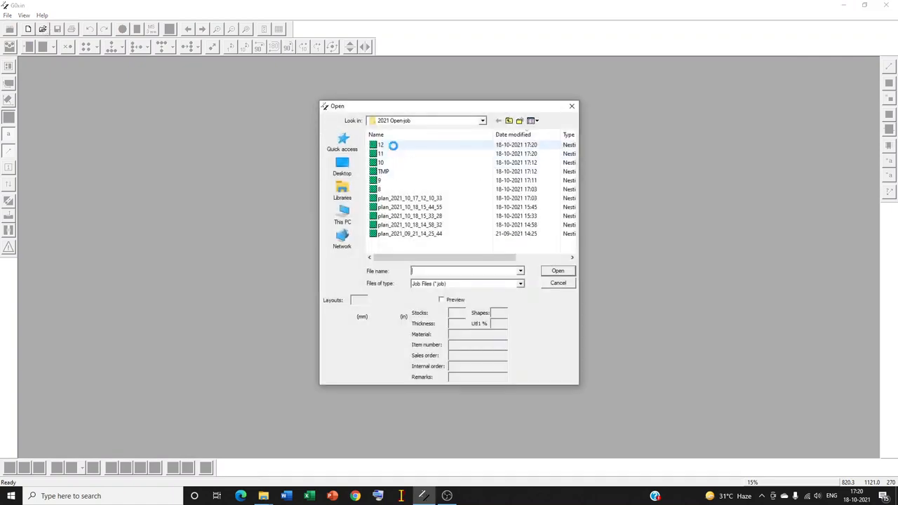
click(546, 271)
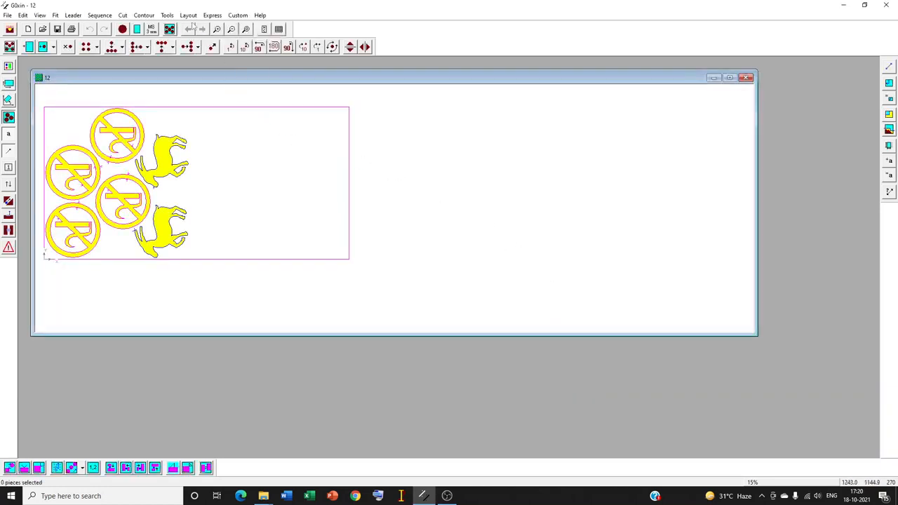
- Confirm the current layout, verify the data has been checked, enter the password, and accept 1 for Oxy1Plasma2
click(188, 16)
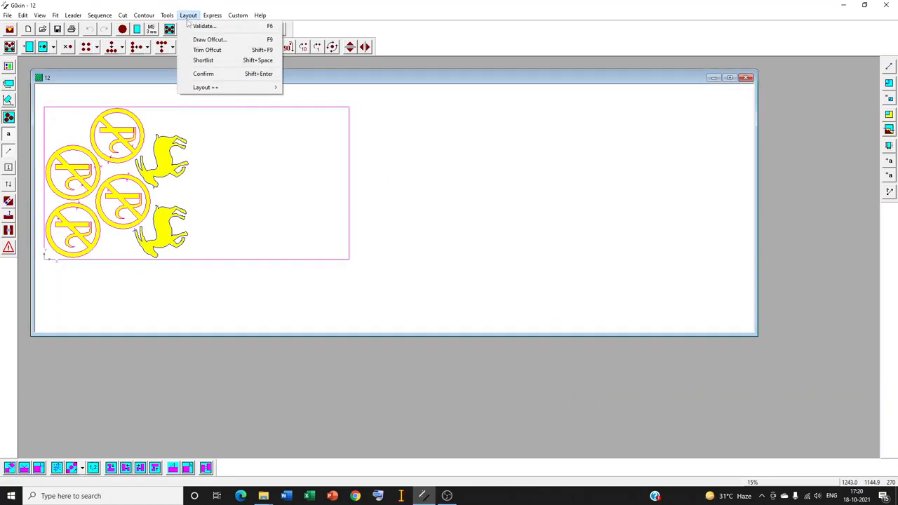
click(224, 75)
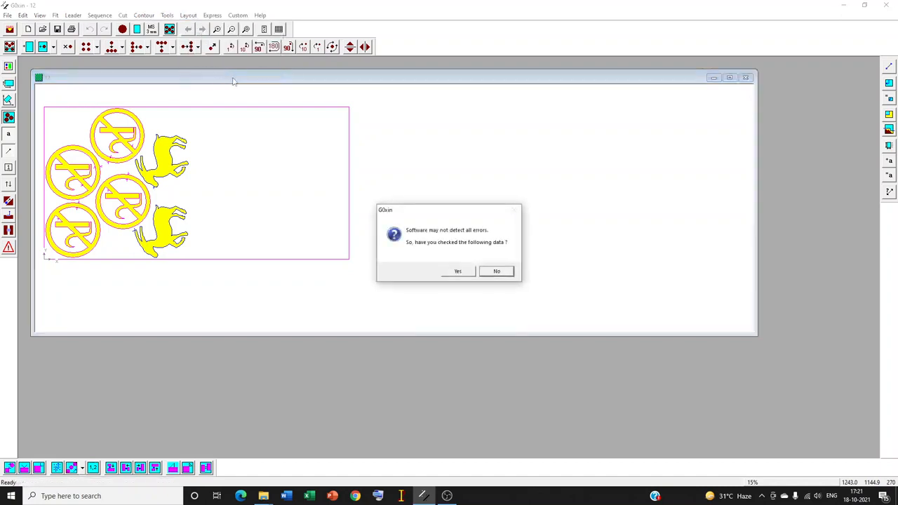
click(458, 272)
click(479, 279)
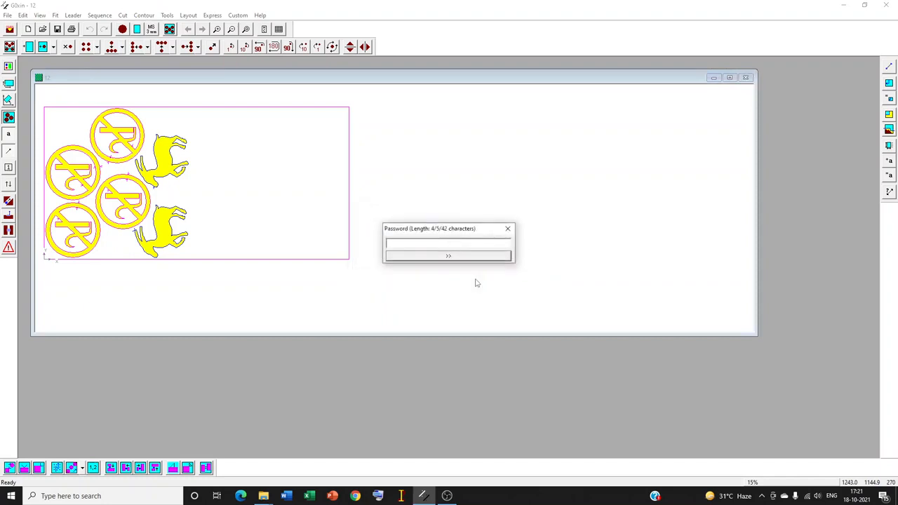
key(ctrl+v)
click(467, 257)
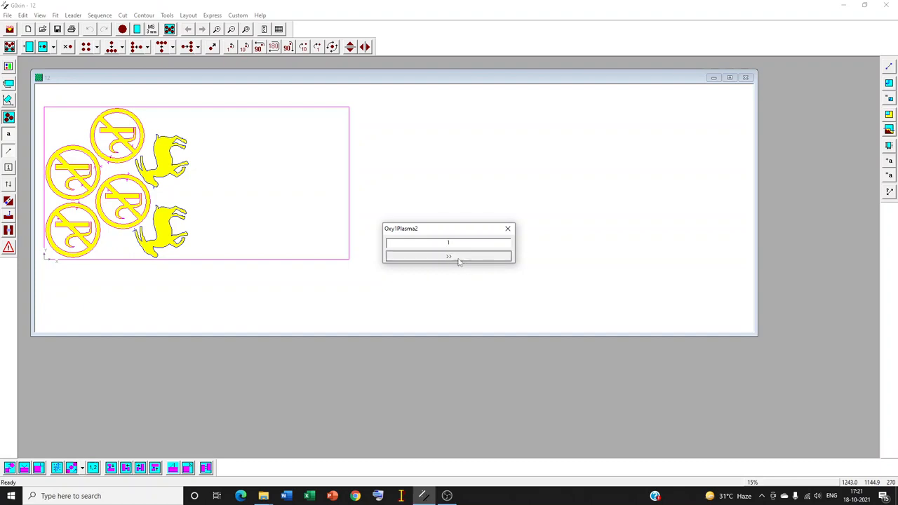
click(459, 257)
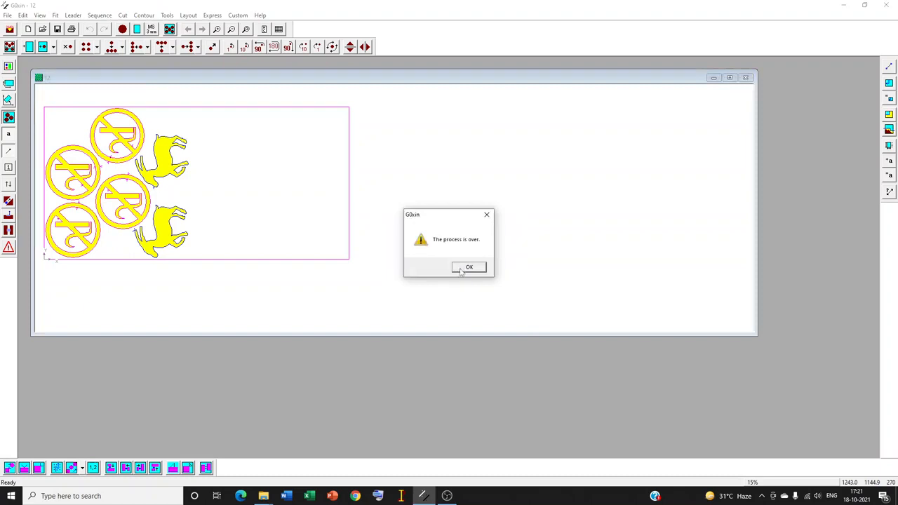
click(461, 271)
- Switch to File Explorer and locate 12x2021.cnc in the 2021 Open-code folder
click(264, 496)
click(364, 449)
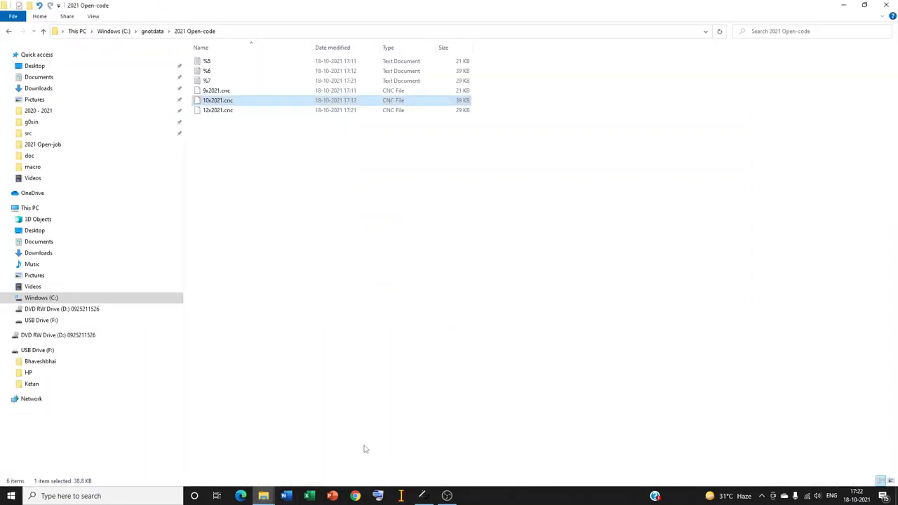
click(234, 113)
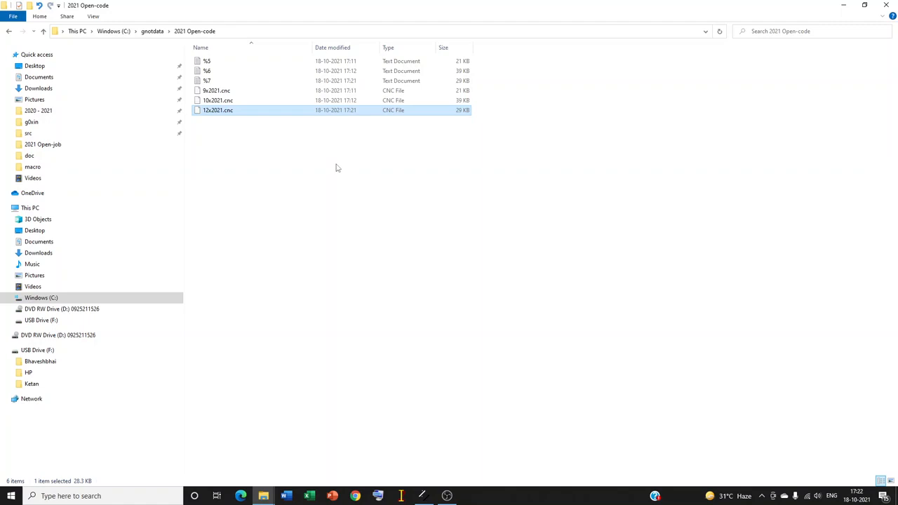
- Open the Analysis_2021_October file from the 2021 Open-history folder
click(263, 496)
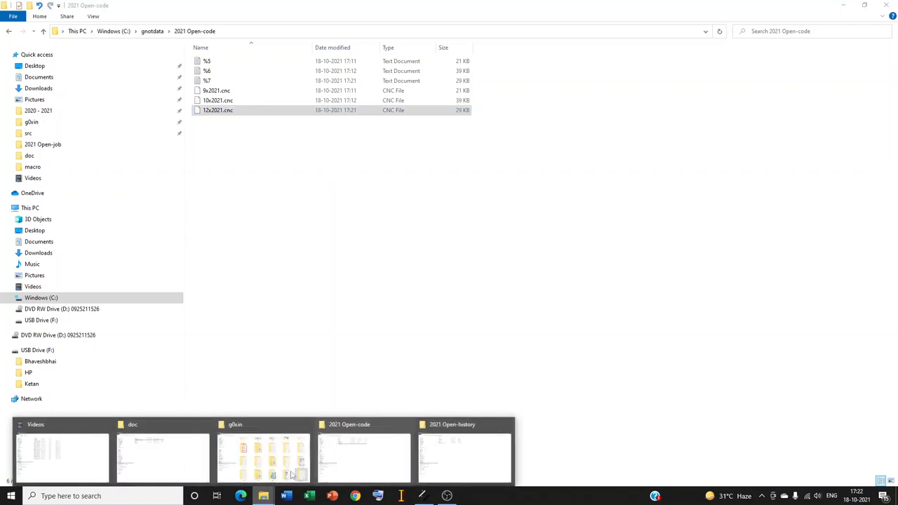
click(442, 455)
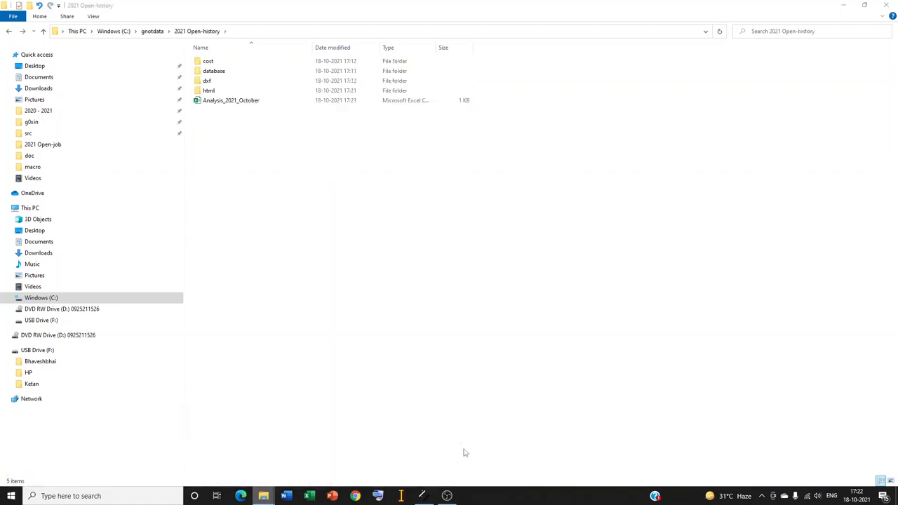
click(216, 104)
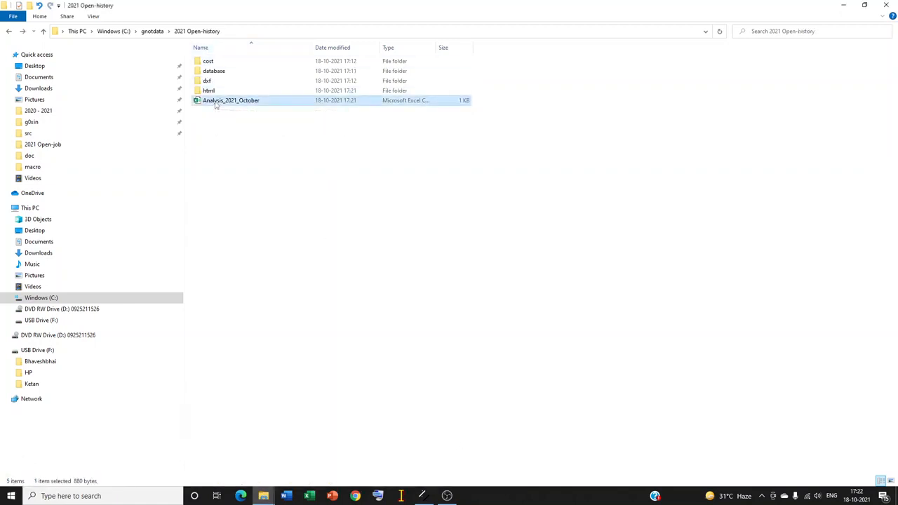
double_click(216, 105)
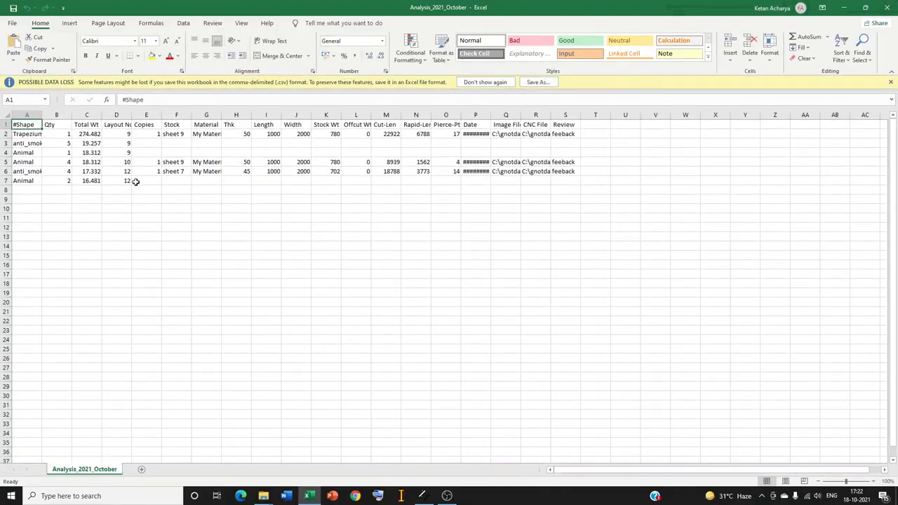
- Examine the layout 12 rows for shapes, stock and sheet size, fitting the Shape column's width, and close the file without saving
drag(123, 172, 121, 180)
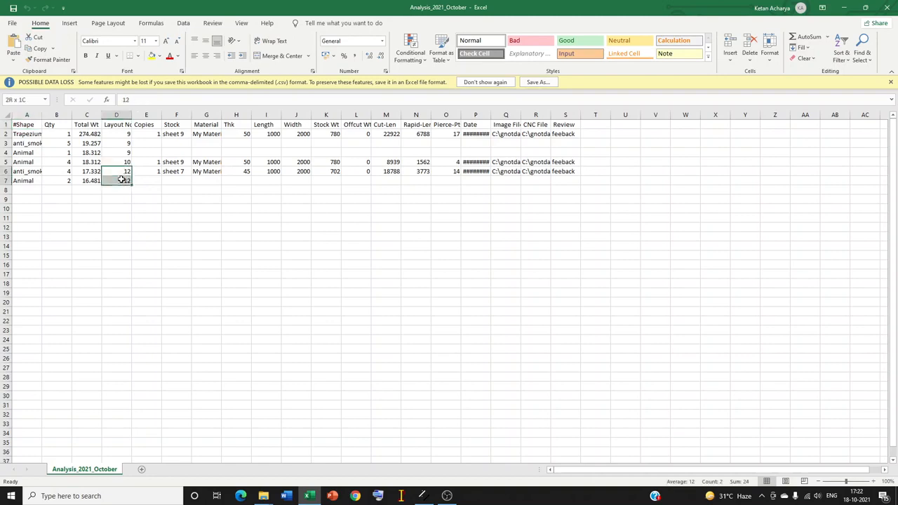
double_click(42, 114)
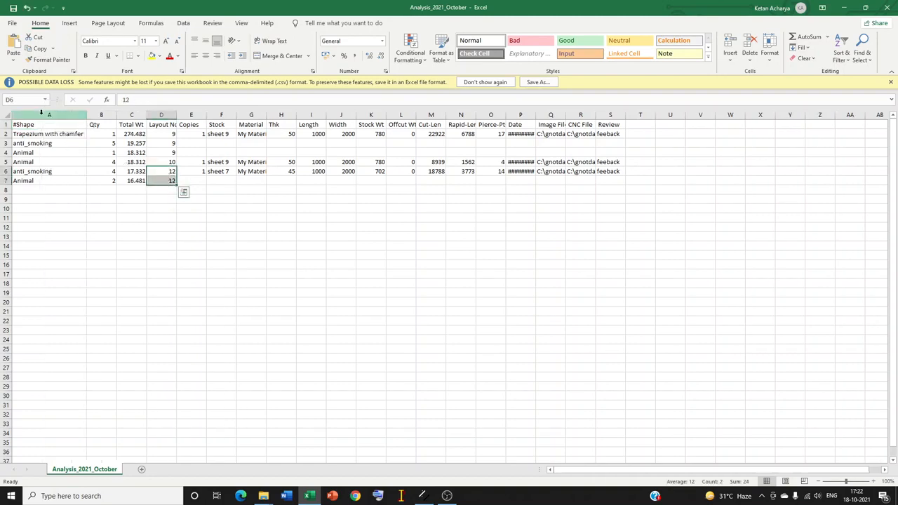
drag(49, 174, 165, 182)
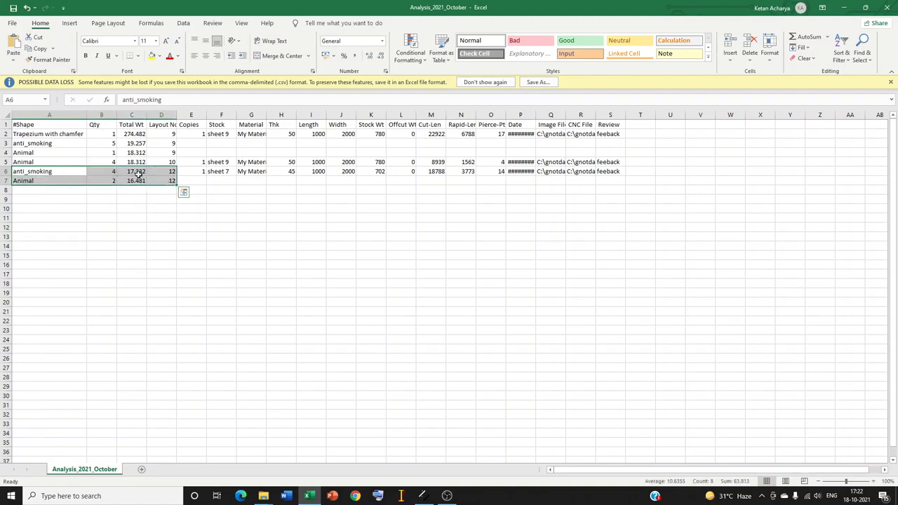
click(220, 171)
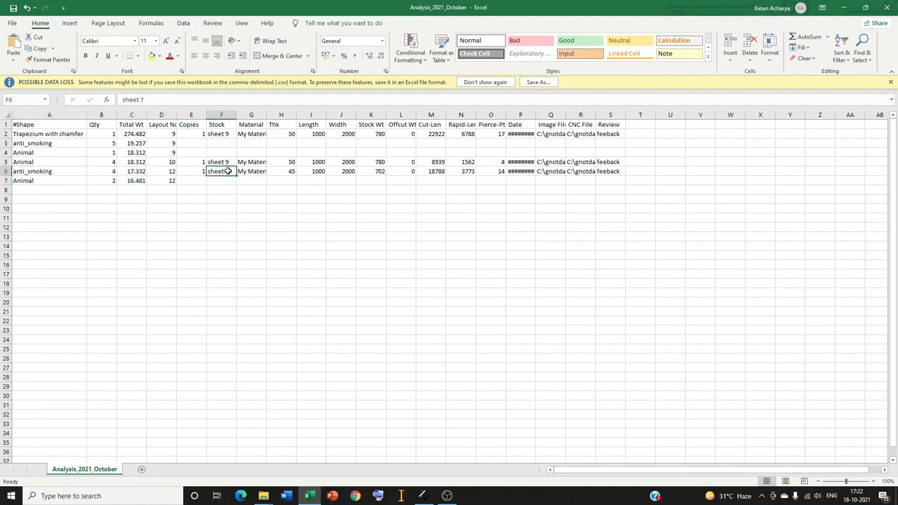
drag(316, 172, 346, 171)
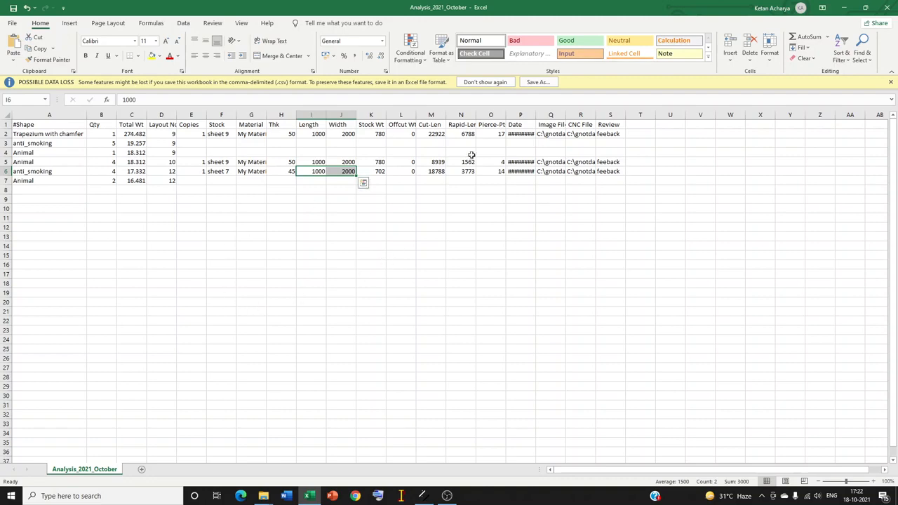
click(889, 8)
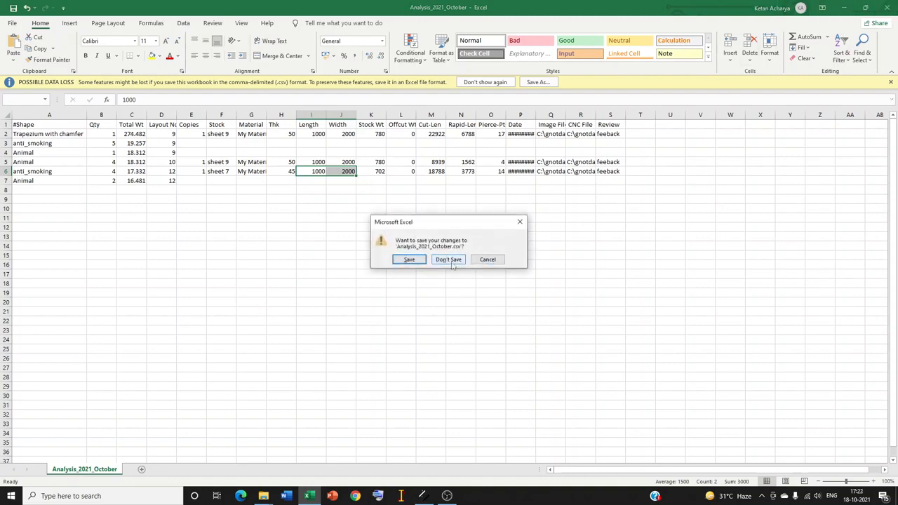
click(448, 259)
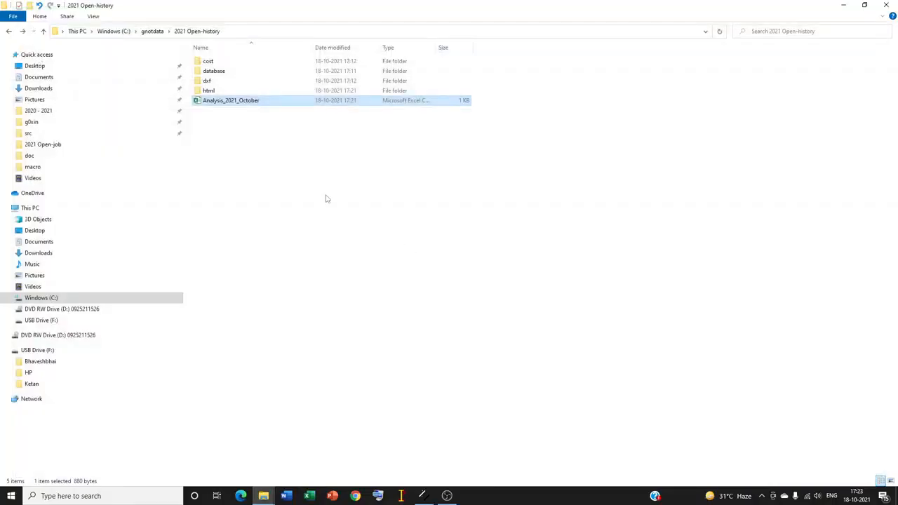
- Locate 12x2021.dxf in the dxf history folder, and return to G0xin
double_click(207, 81)
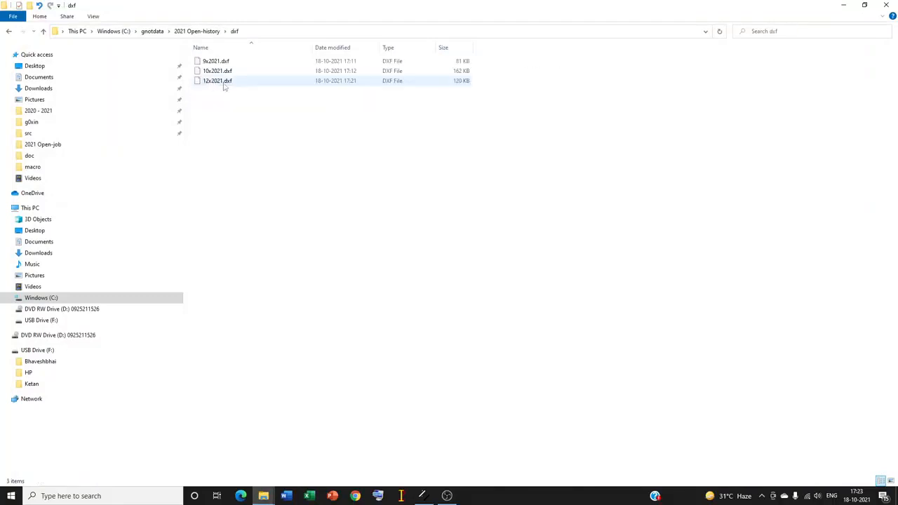
click(224, 87)
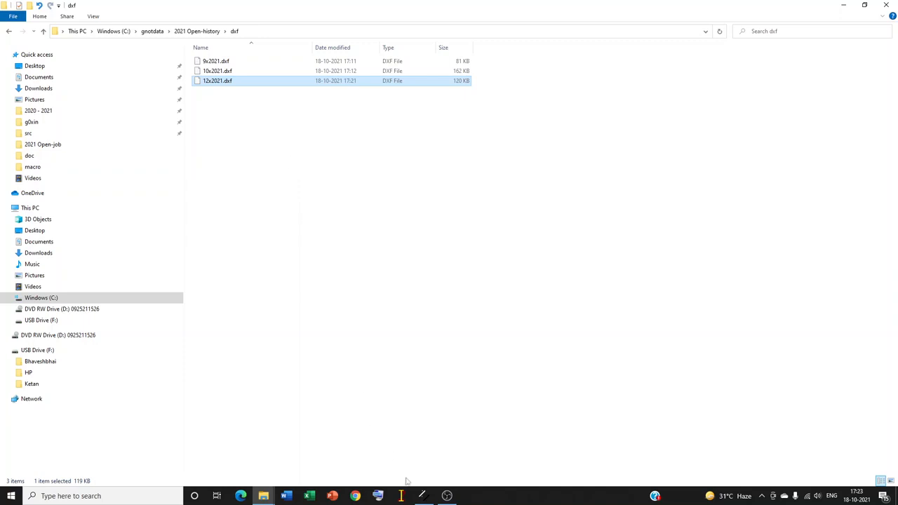
click(421, 496)
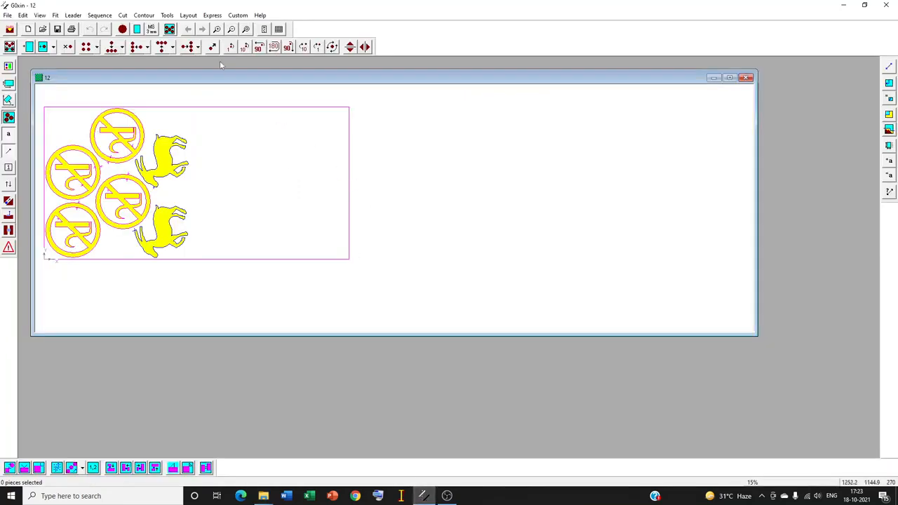
click(214, 15)
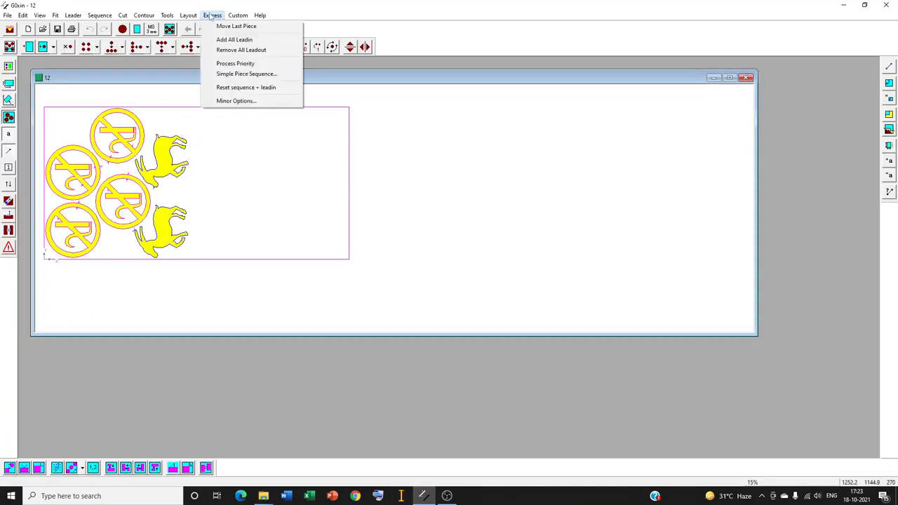
mouse_move(188, 15)
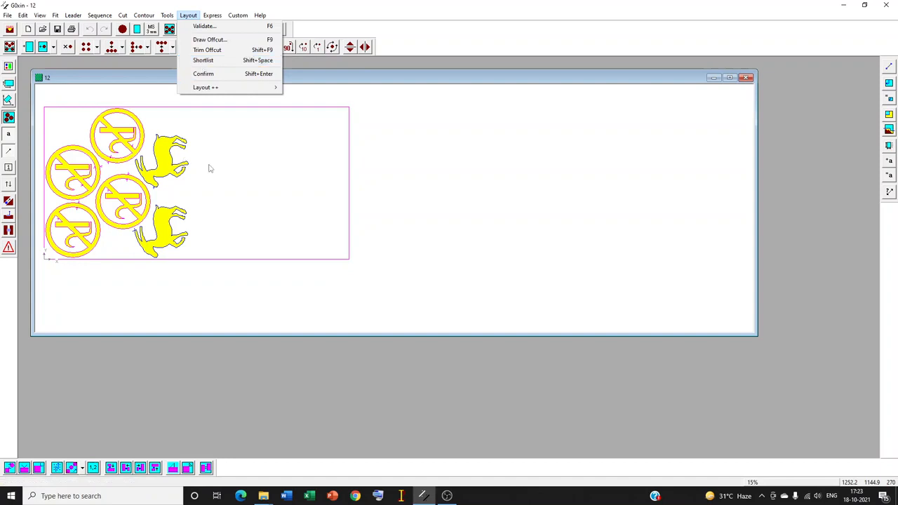
click(225, 183)
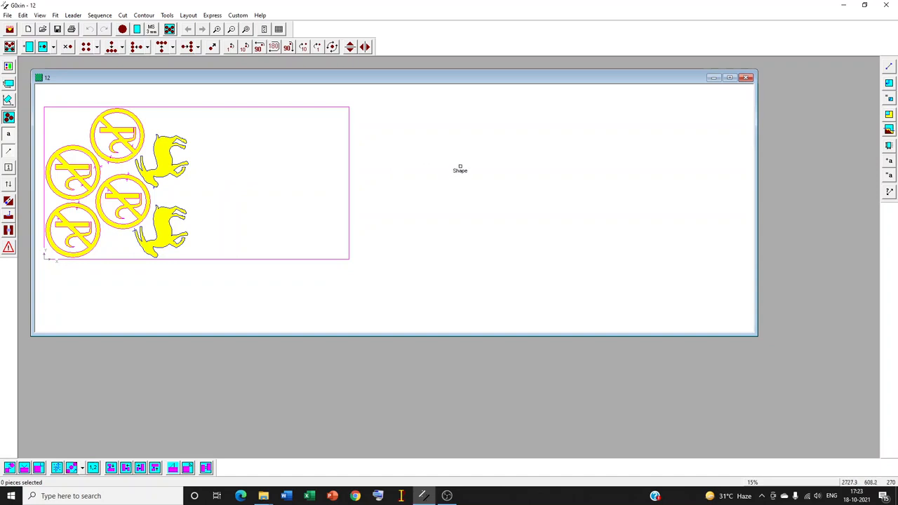
click(188, 15)
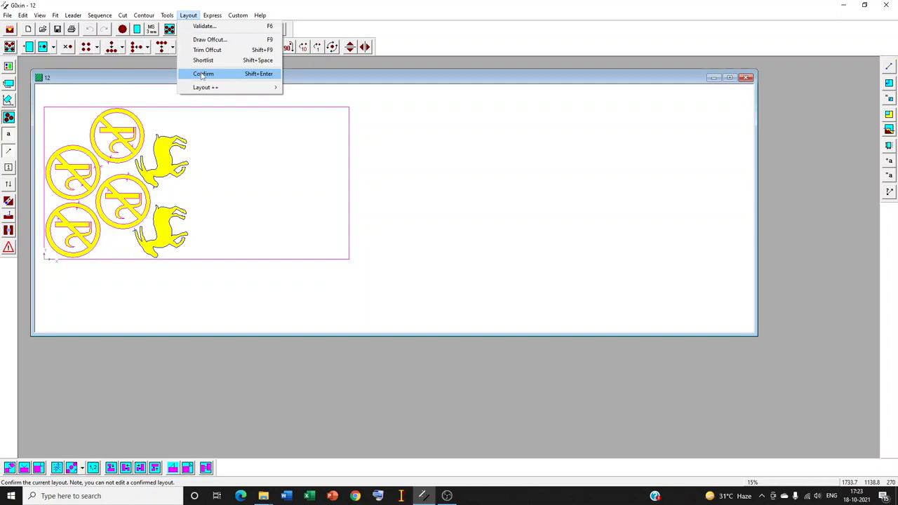
click(234, 76)
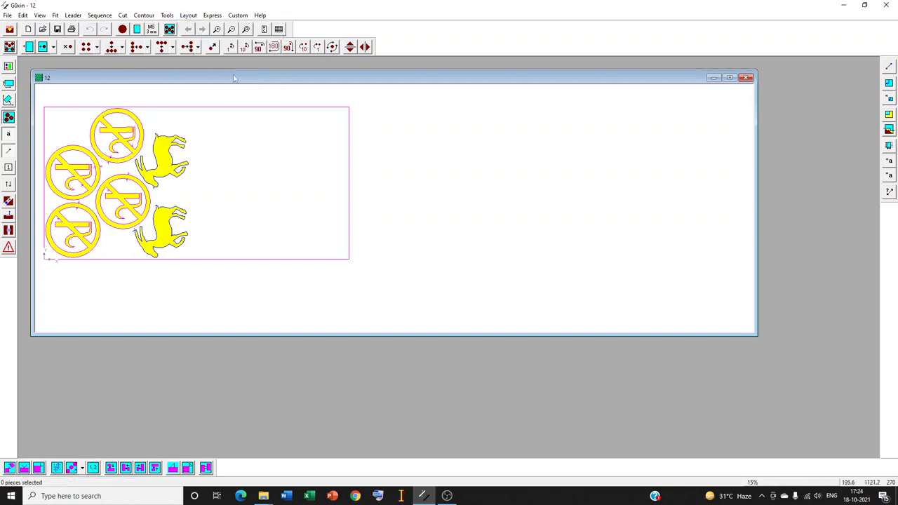
- Examine the CNC output folder path in the program's folder options
click(10, 29)
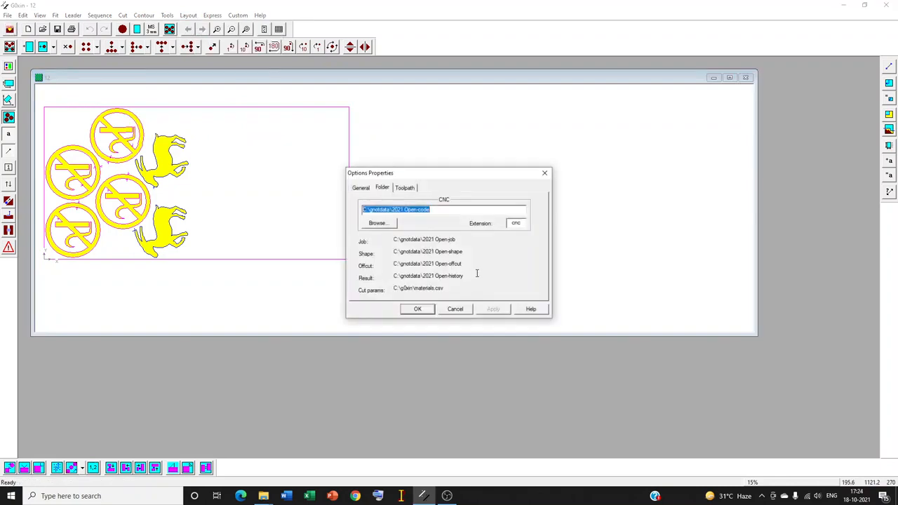
click(435, 211)
drag(431, 210, 391, 209)
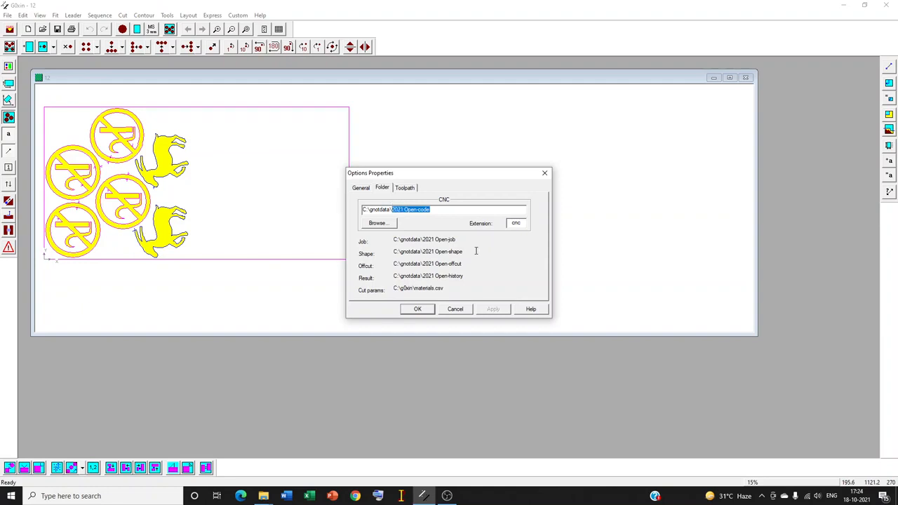